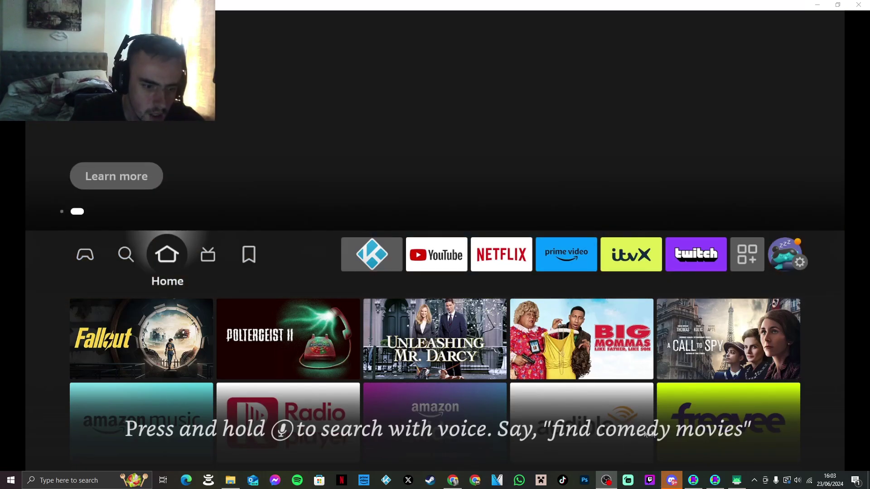
mouse_move(694, 481)
mouse_move(722, 439)
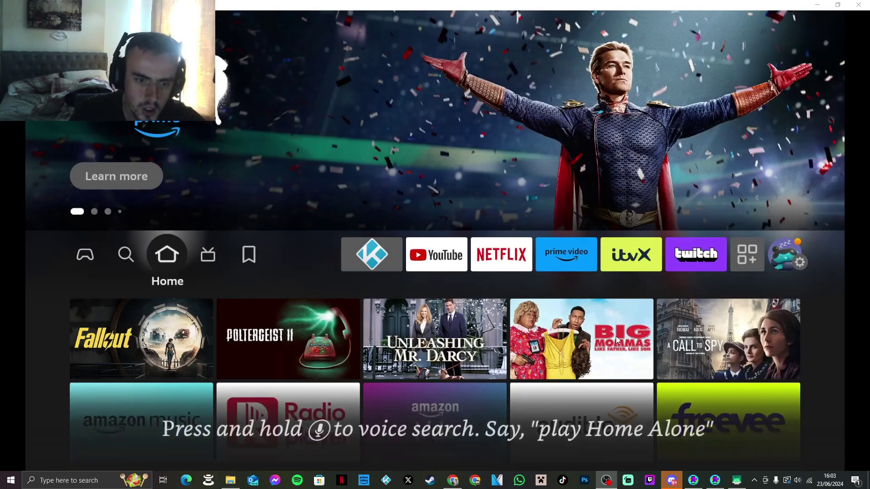
left_click_drag(574, 5, 362, 1)
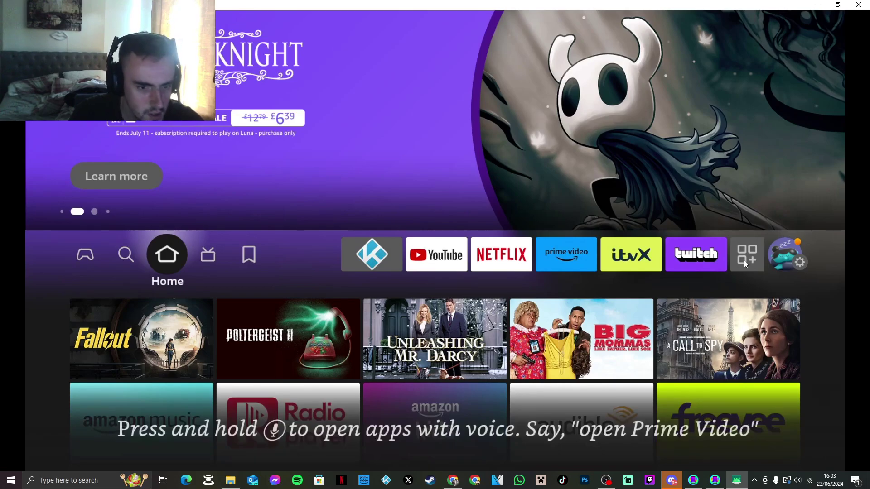
Open the Fire TV app store and search for Luna
left_click(743, 270)
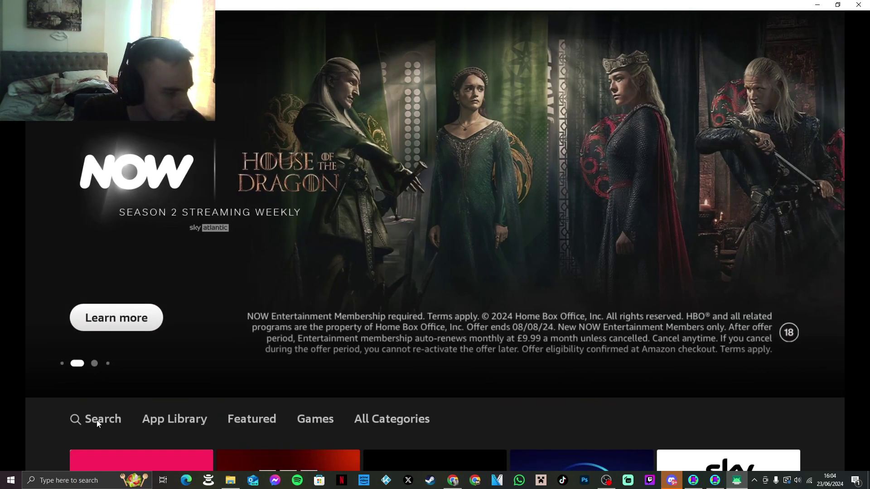
left_click(96, 420)
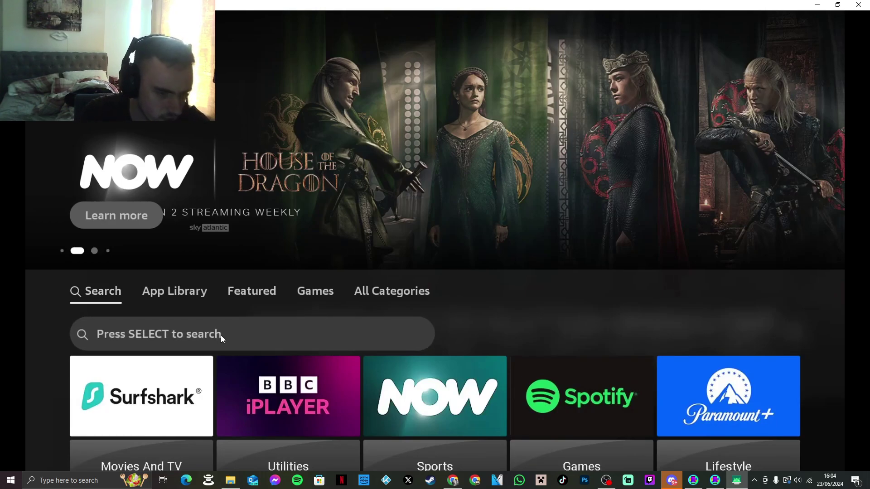
left_click(221, 335)
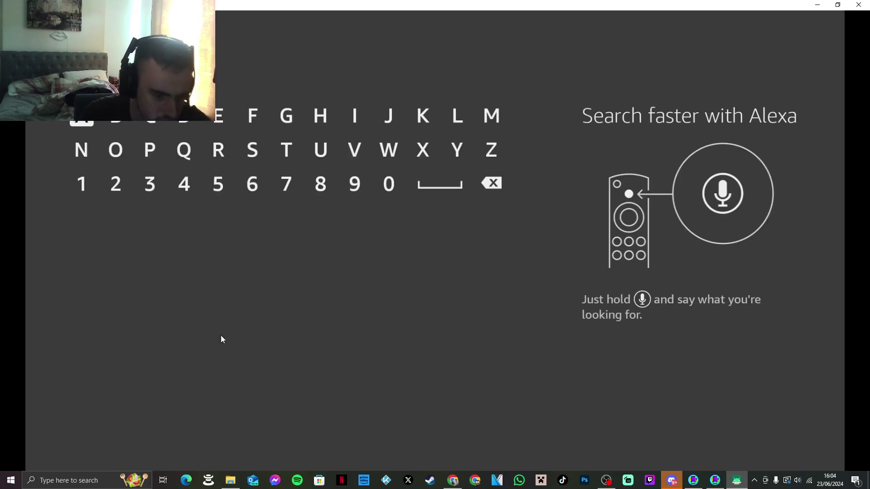
type("l")
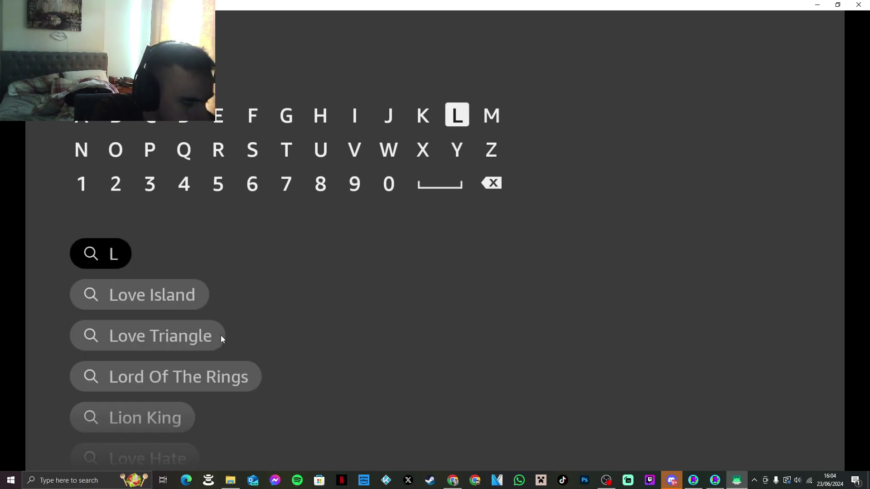
type("un")
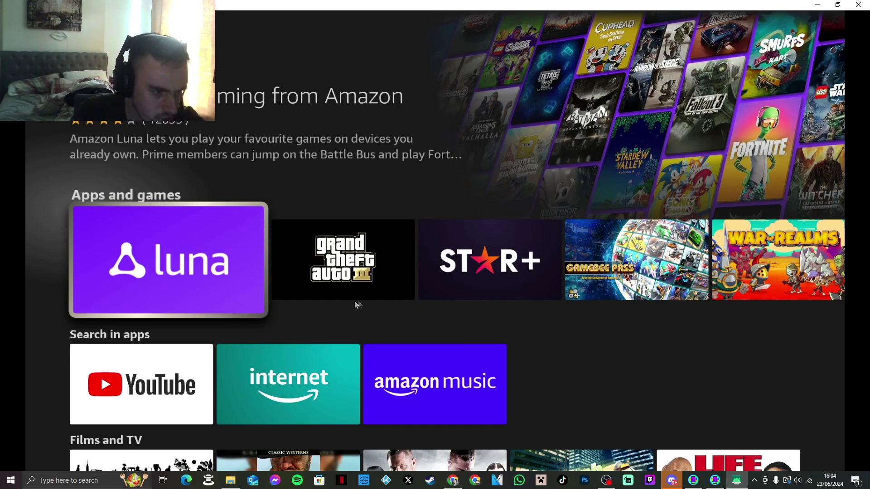
Open the Amazon Luna listing from the search results and download the app
left_click(298, 240)
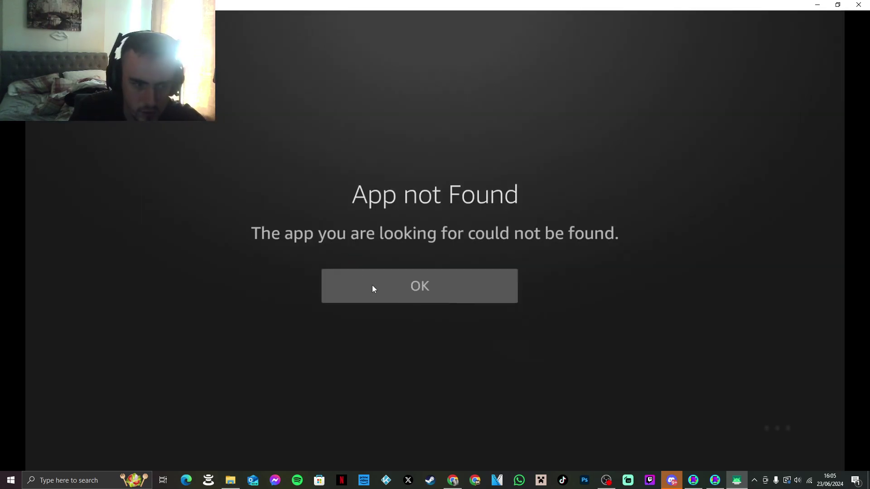
left_click(423, 301)
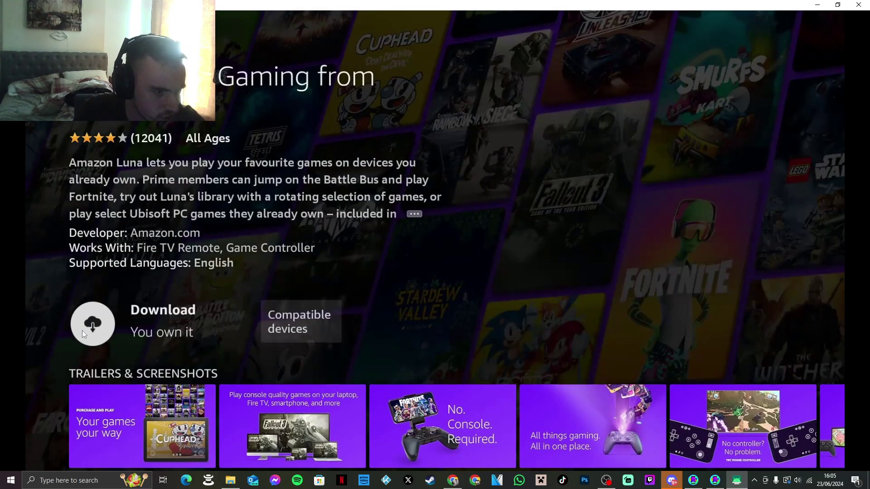
scroll(520, 340, "down", 2)
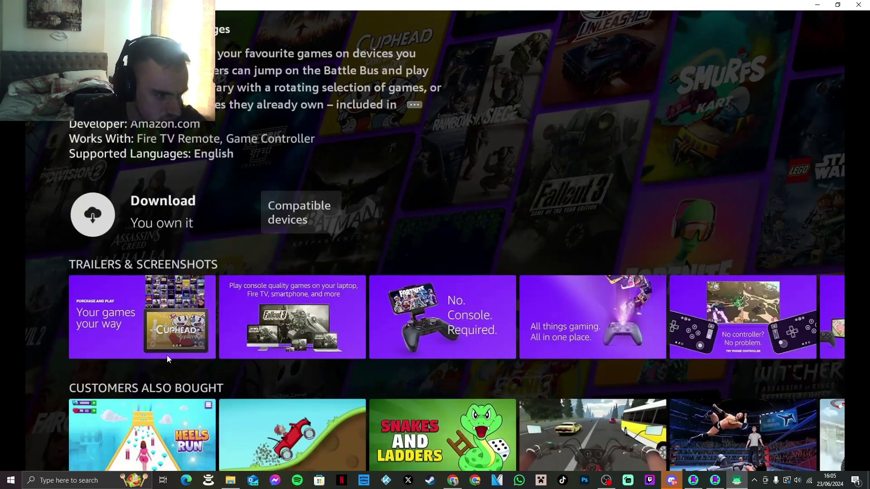
scroll(116, 243, "up", 1)
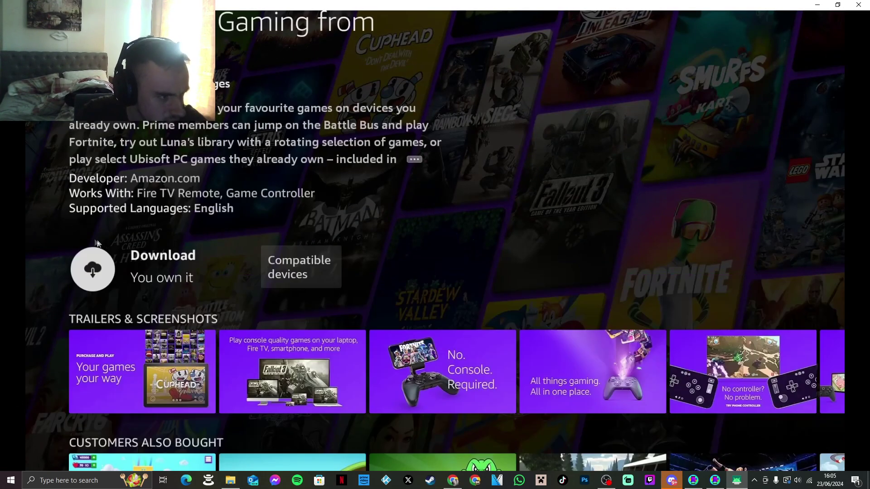
left_click(90, 281)
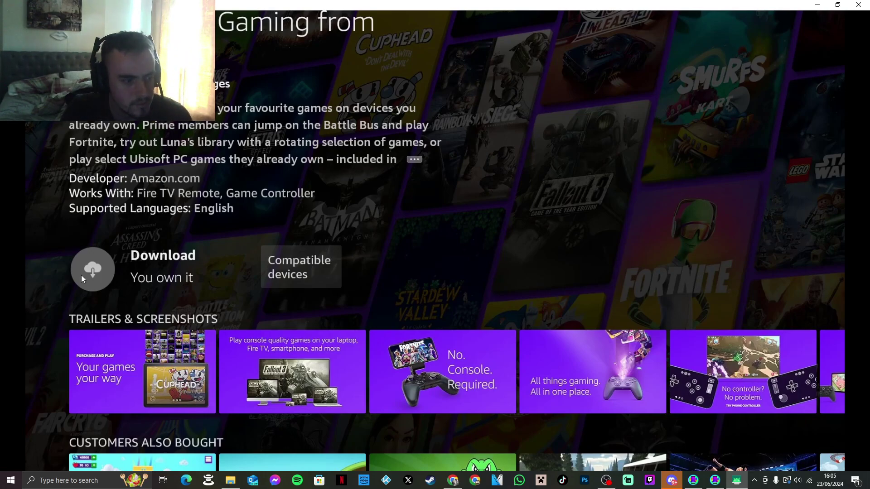
scroll(103, 272, "down", 1)
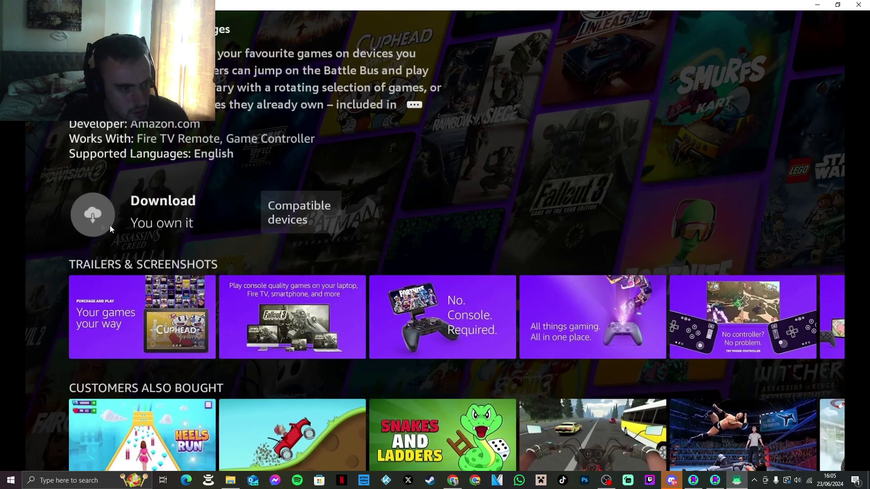
scroll(108, 222, "up", 1)
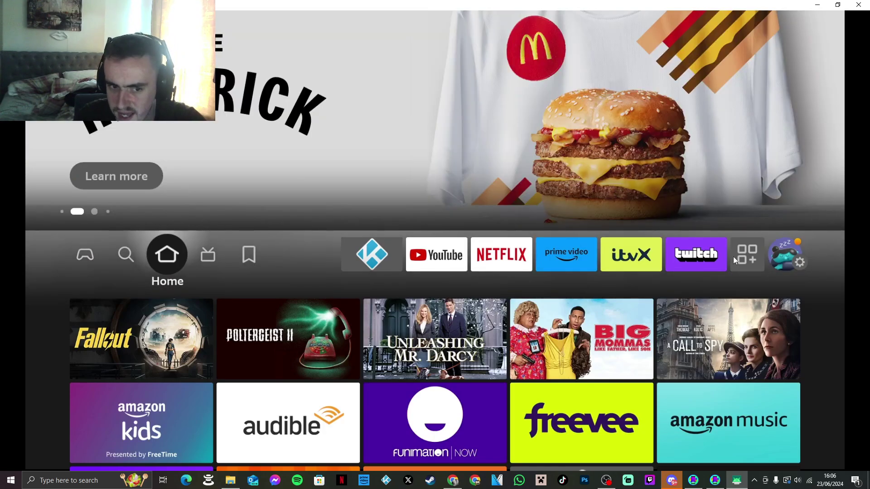
Open the full list of installed apps from the home screen and launch Luna
left_click(733, 257)
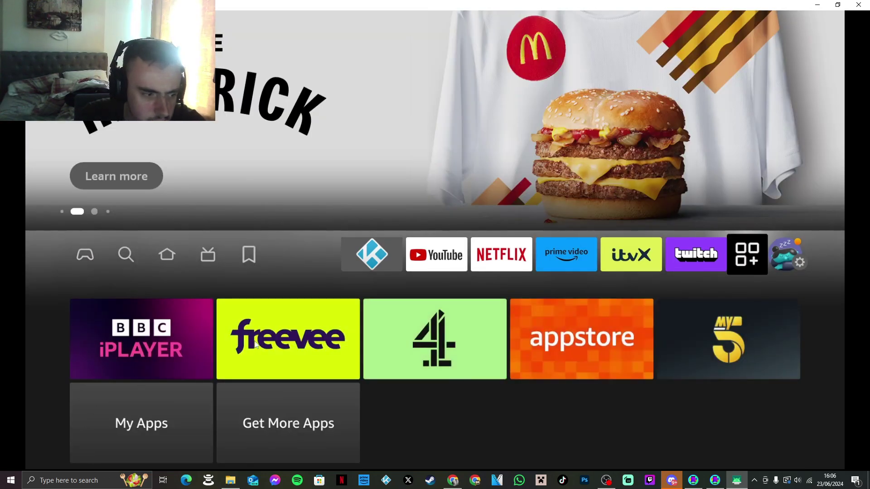
left_click(125, 414)
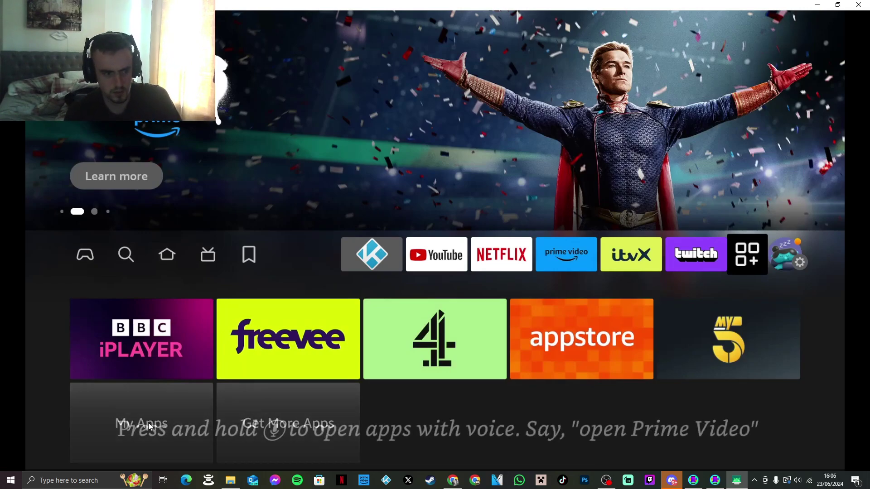
left_click(148, 422)
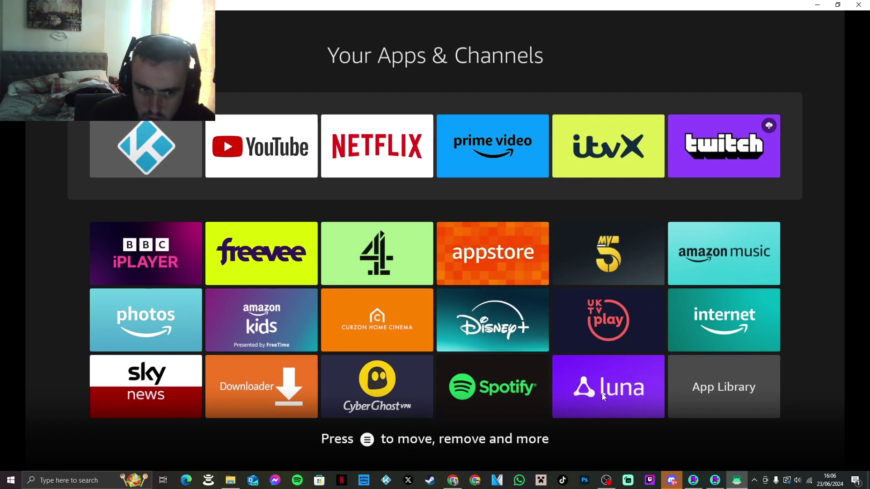
scroll(601, 397, "down", 1)
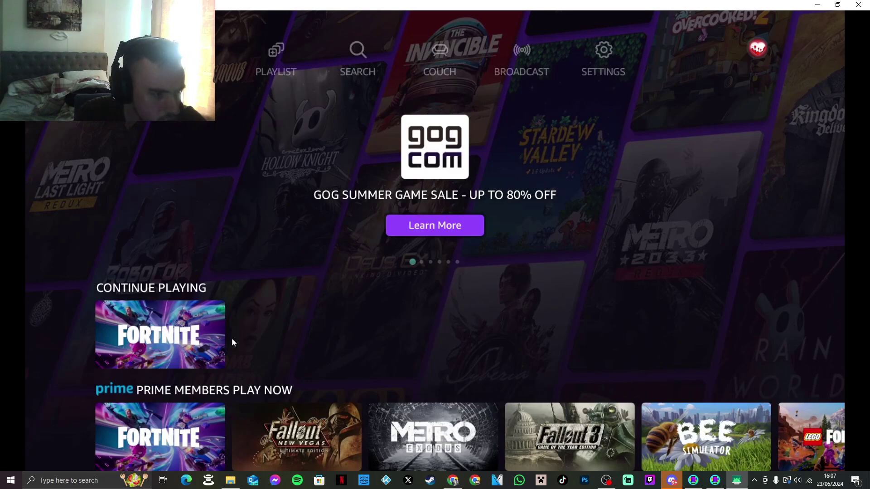
Browse Luna's home page and open the Fortnite game page
scroll(204, 338, "down", 1)
scroll(176, 293, "up", 1)
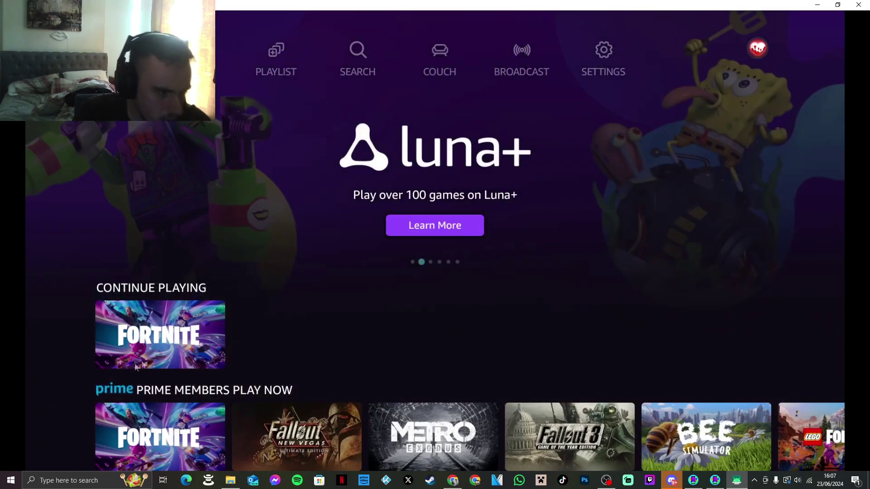
scroll(136, 395, "down", 2)
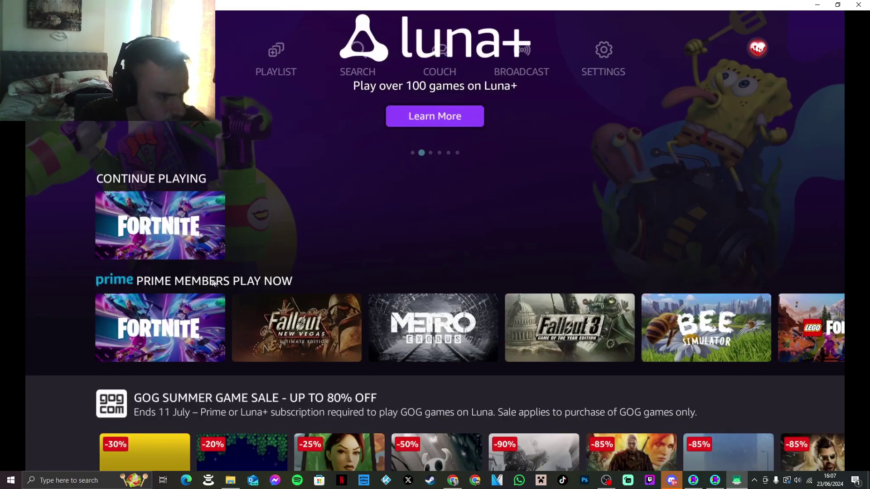
scroll(417, 212, "up", 2)
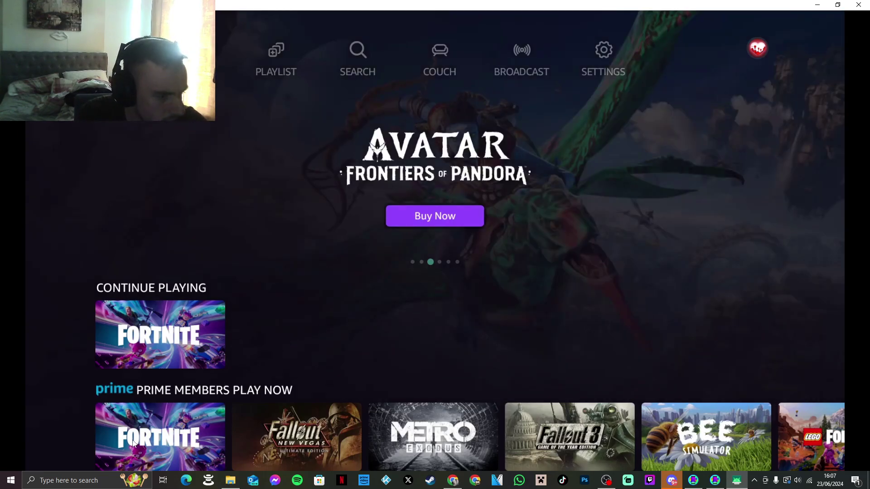
scroll(170, 417, "down", 1)
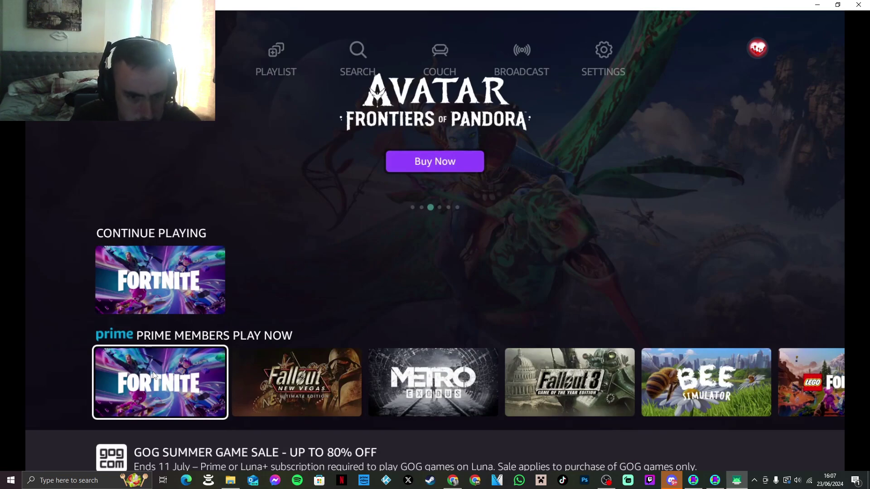
scroll(153, 375, "up", 1)
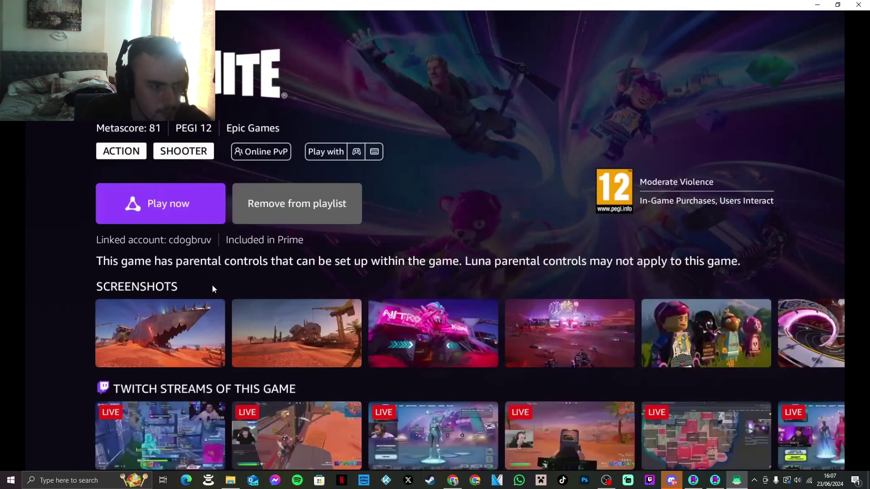
Start Fortnite to view the controller connection options, close them and return to the Fire TV home screen
left_click(198, 211)
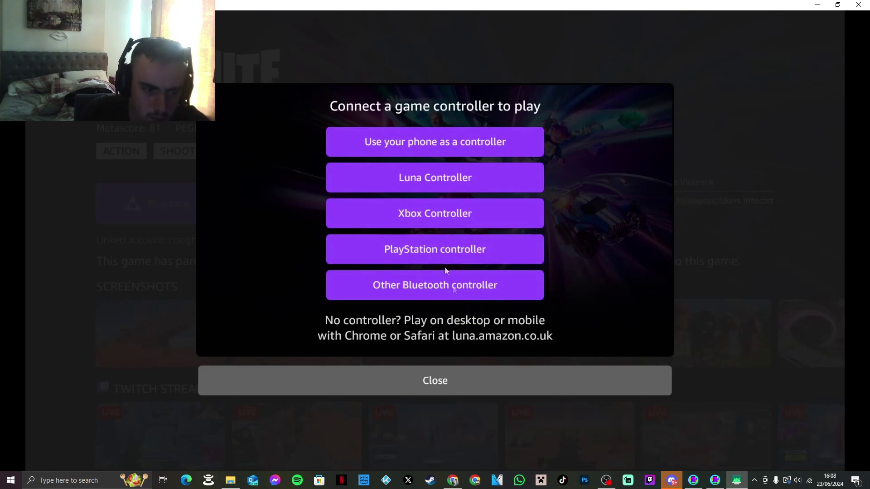
left_click(484, 385)
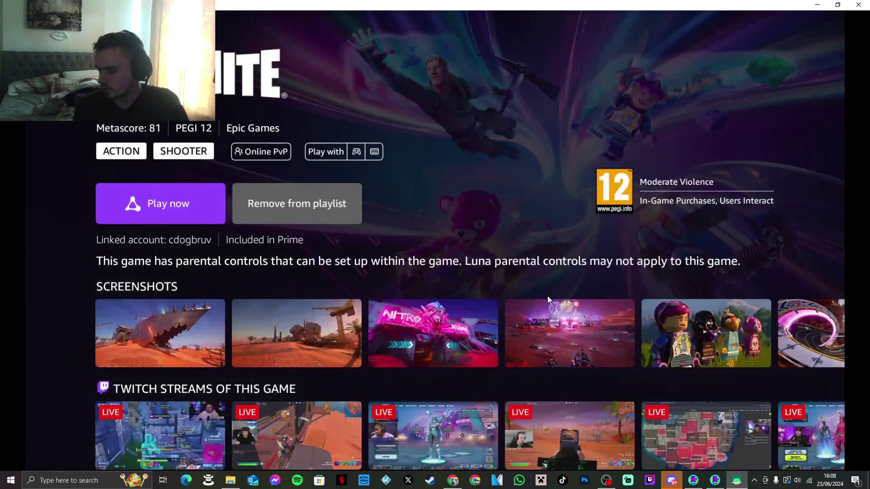
key("Home")
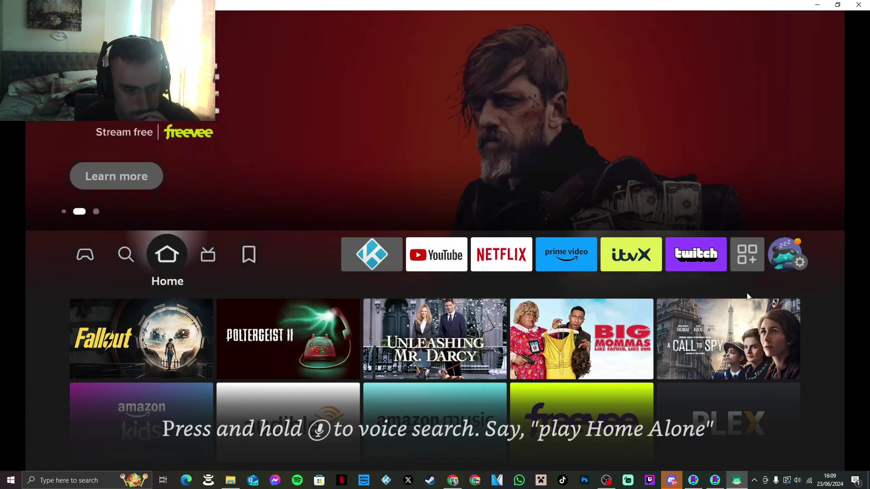
Go to the Fire TV settings section and enter its grid of setting categories
key("Right")
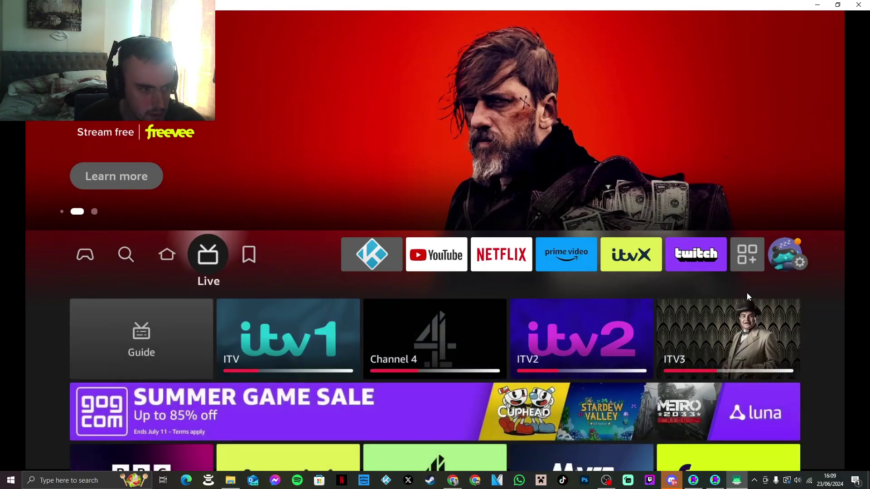
key("Right")
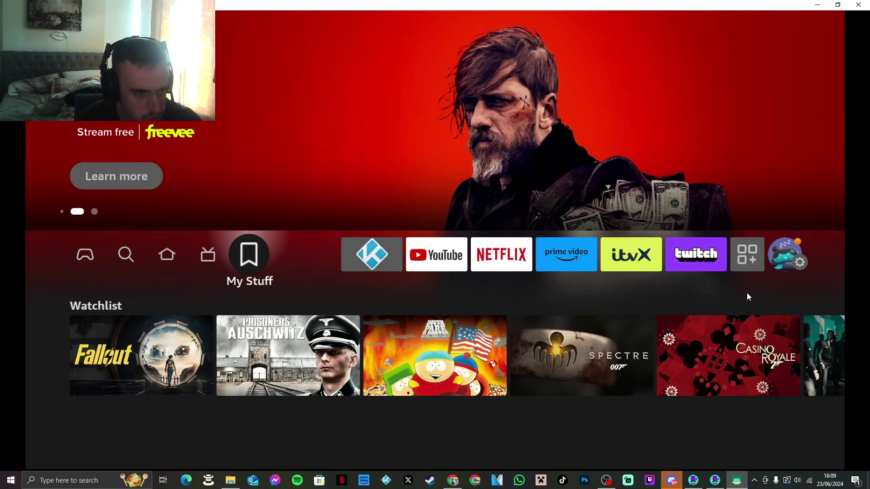
key("Right")
key("Right")
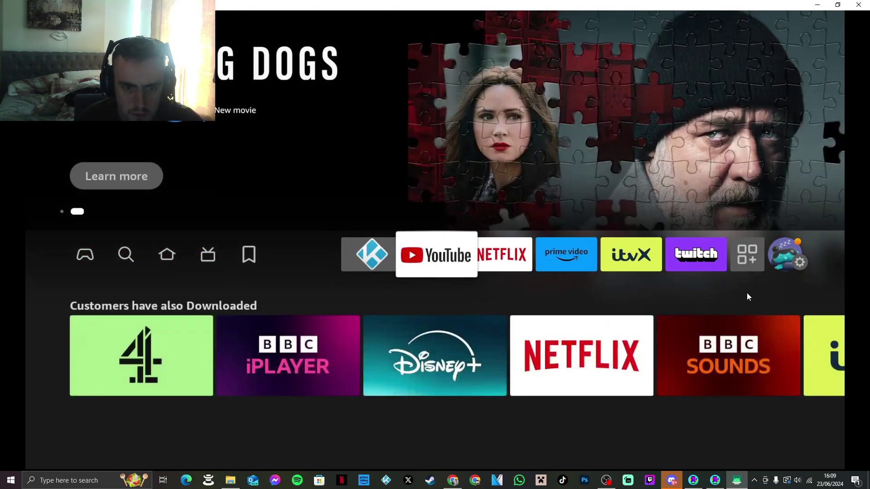
key("Right")
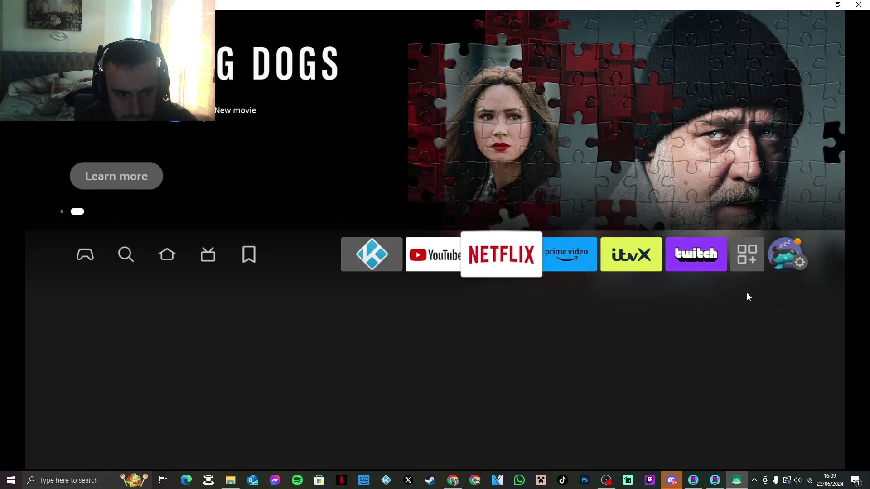
key("Right")
key("Right")
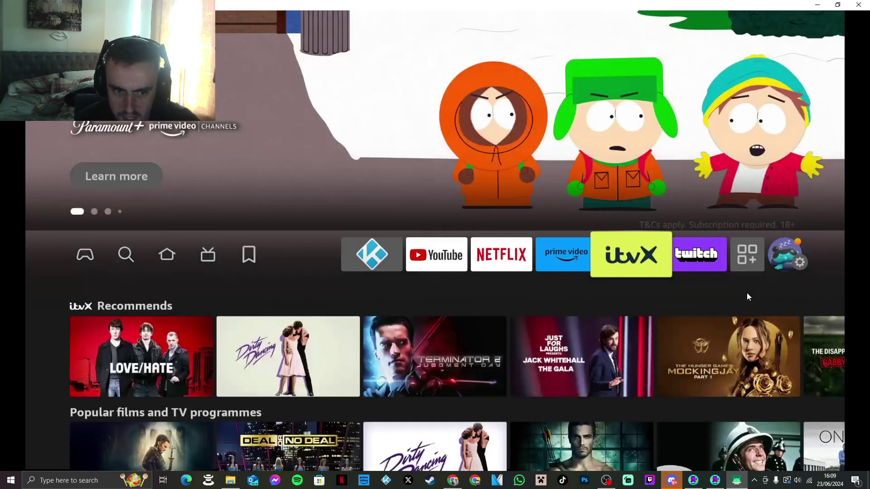
key("Right")
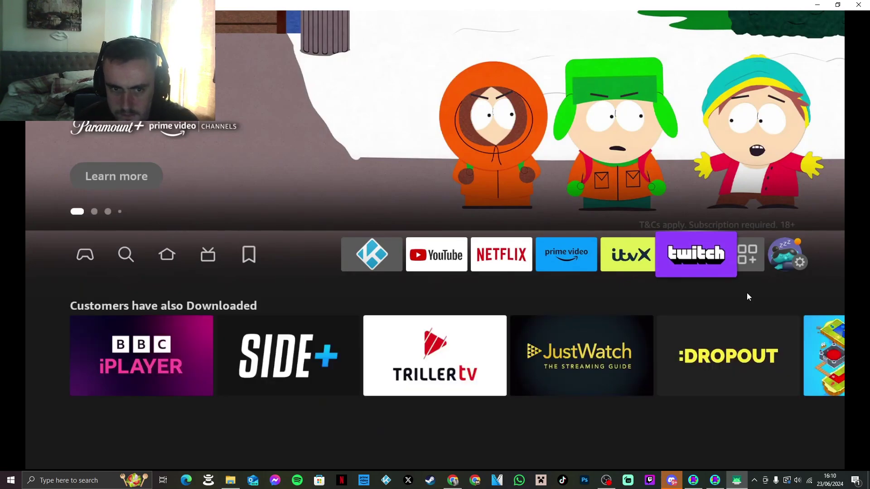
key("Right")
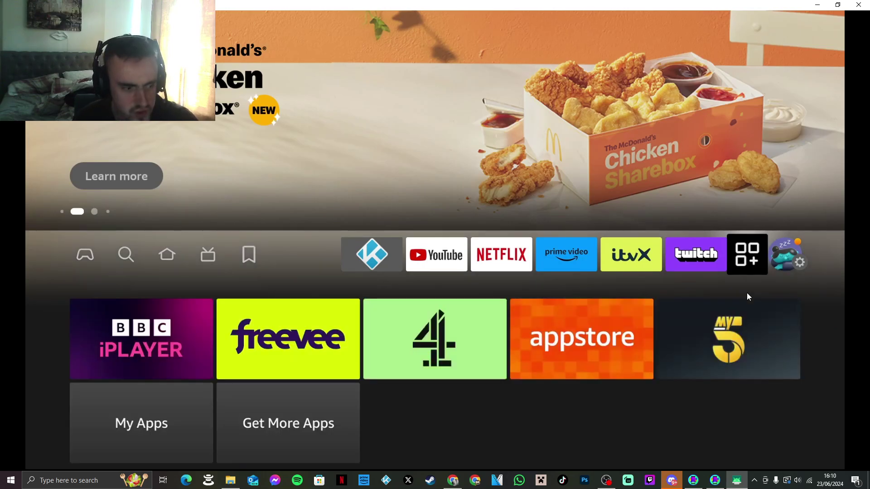
key("Right")
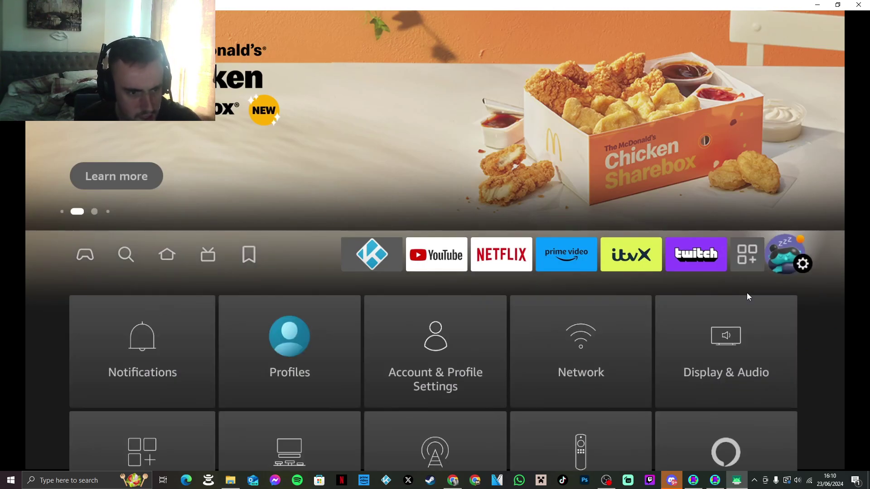
key("Down")
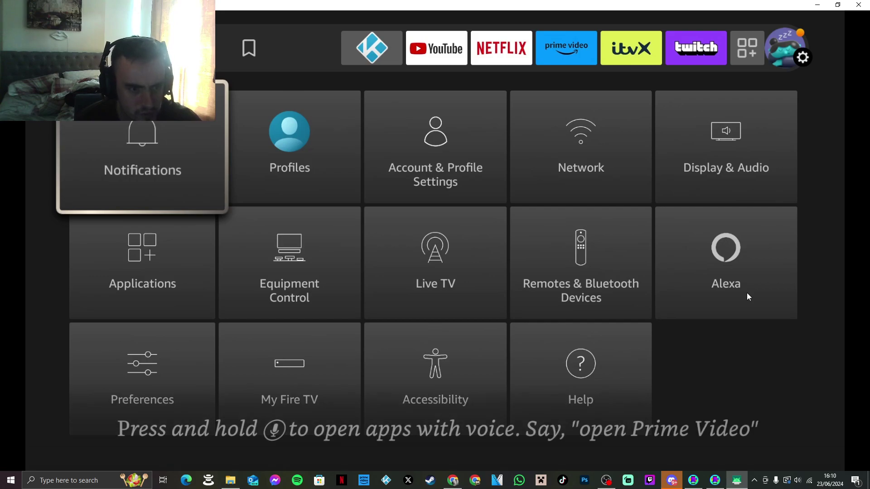
Open the Remotes & Bluetooth Devices category in the Fire TV settings
key("Down")
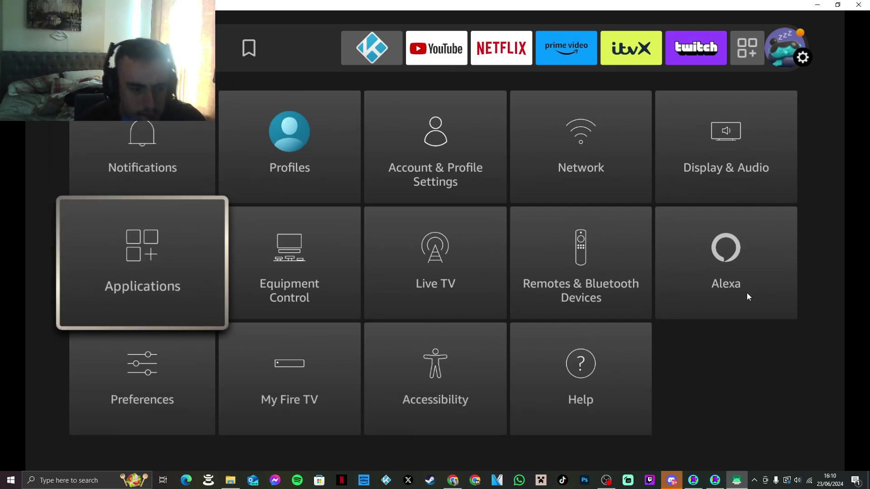
key("Right")
key("Right")
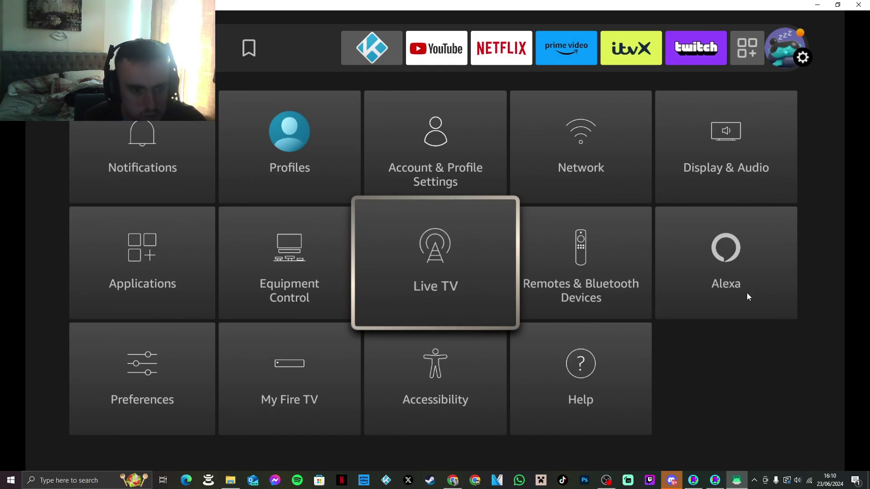
key("Right")
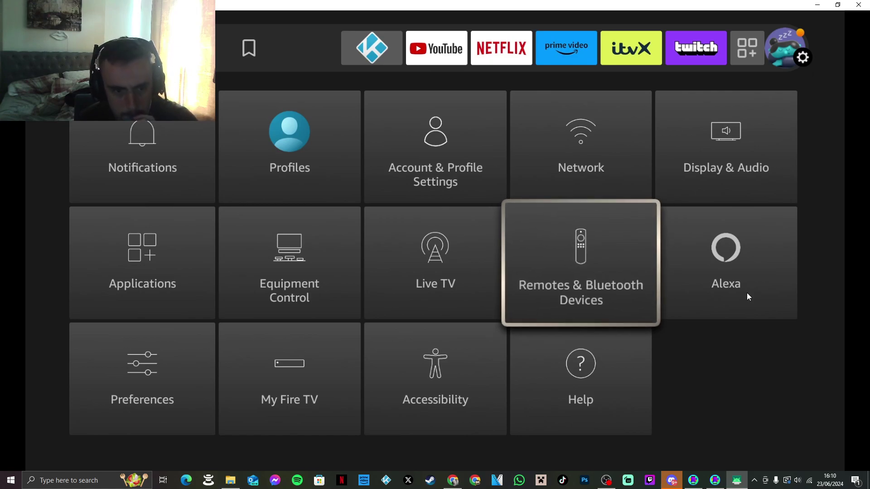
key("Return")
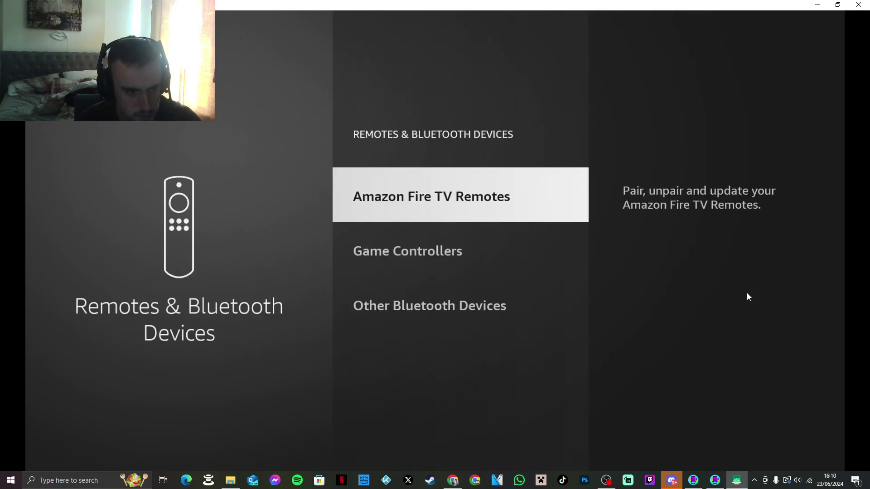
Add a new game controller and pair the Xbox Wireless Controller with the Fire TV Stick
key("Down")
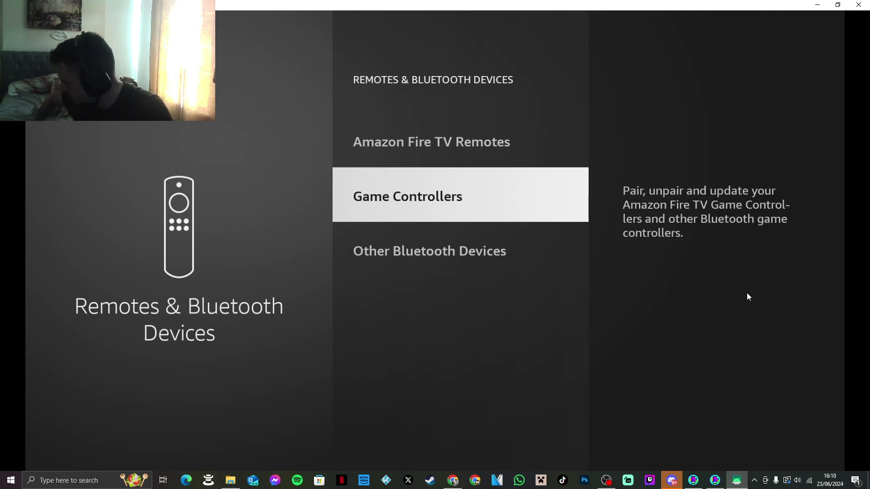
key("Return")
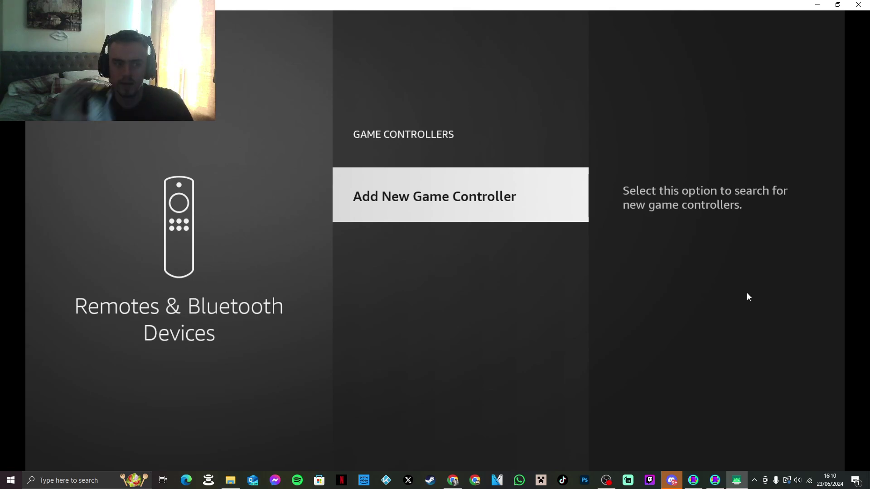
key("Return")
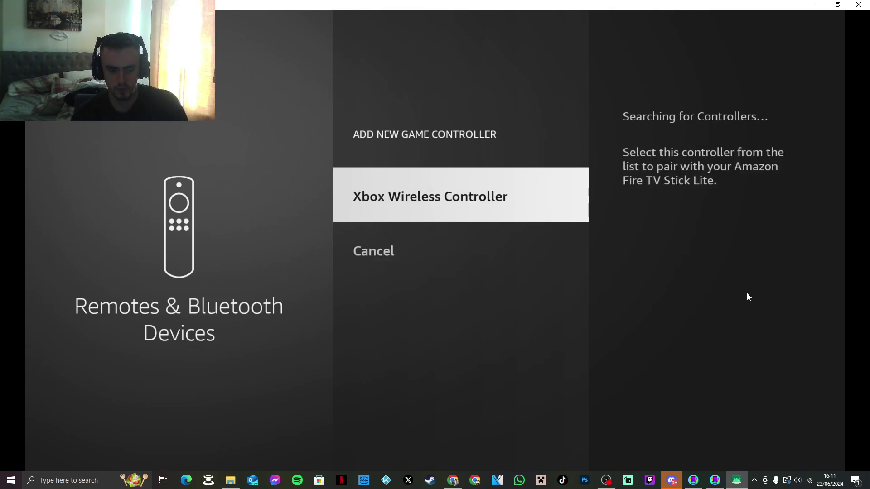
key("Return")
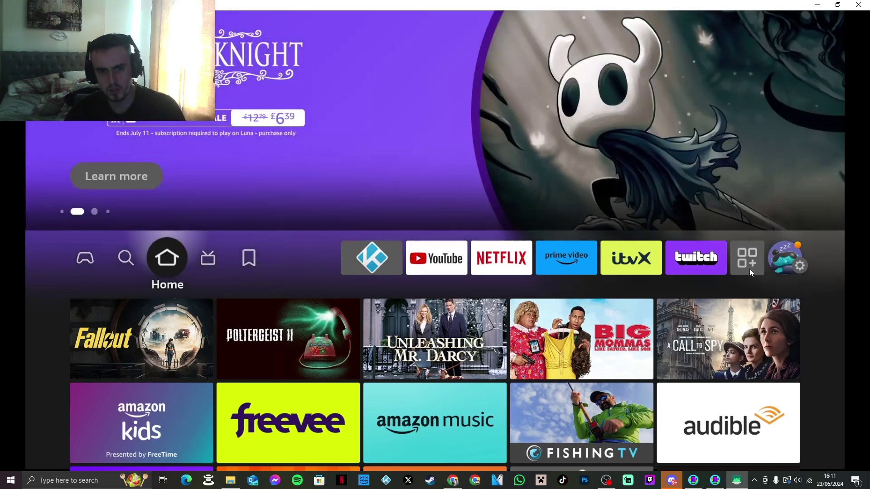
Launch Luna from the full list of installed apps, start Fortnite from its game page and dismiss the tips
left_click(748, 258)
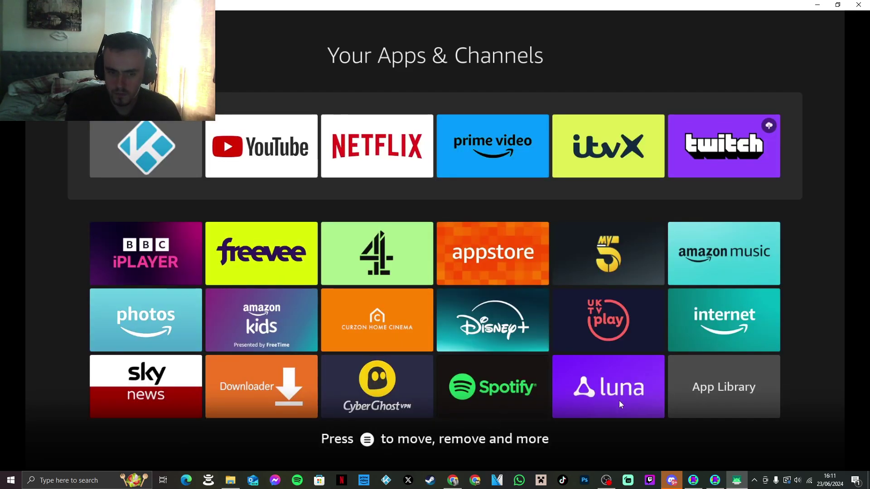
scroll(618, 400, "down", 1)
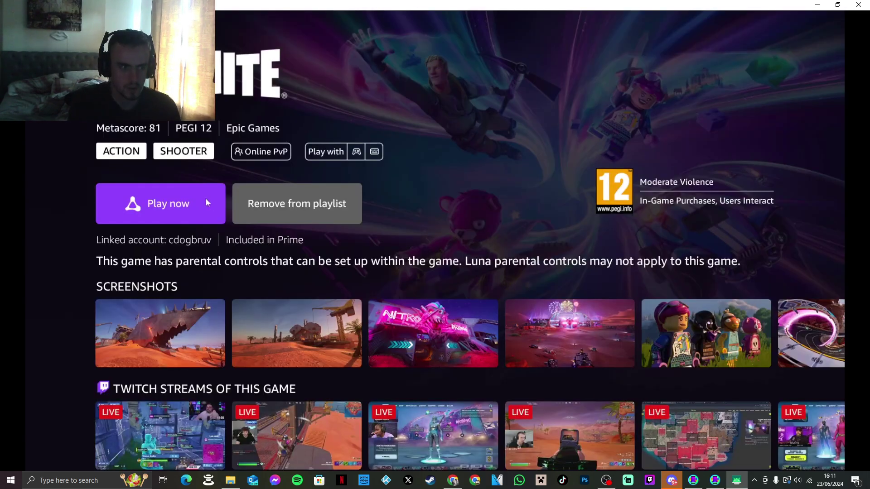
left_click(148, 206)
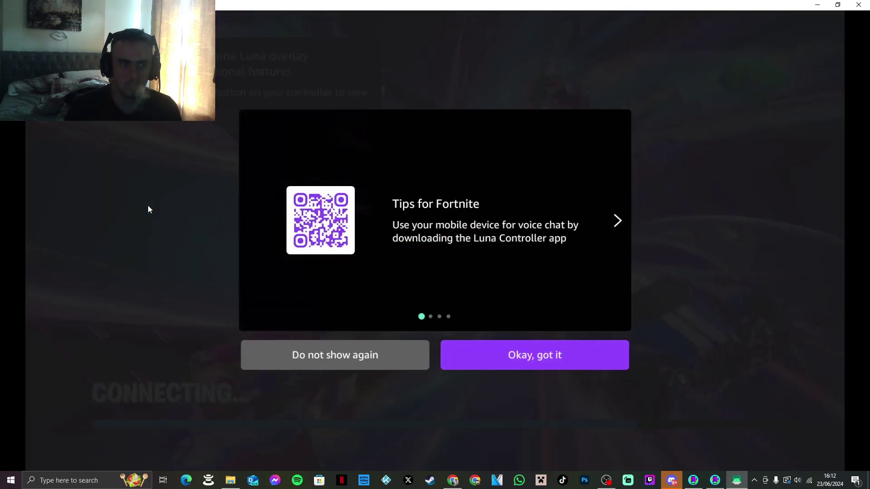
left_click(520, 355)
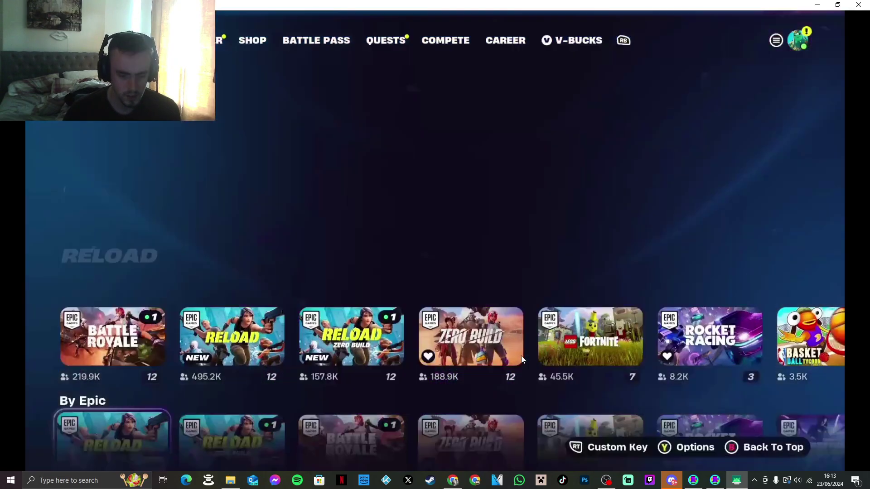
Browse the rows of Fortnite game modes and return to the Battle Royale lobby
scroll(521, 355, "down", 3)
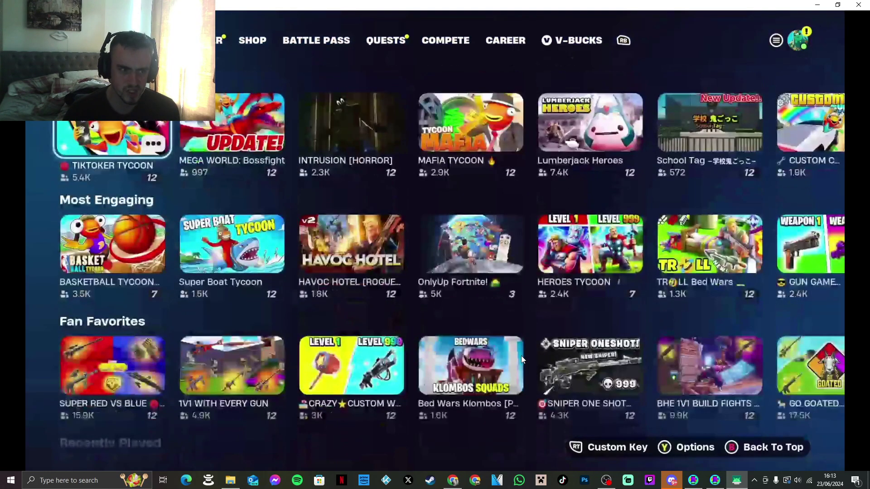
key("Right")
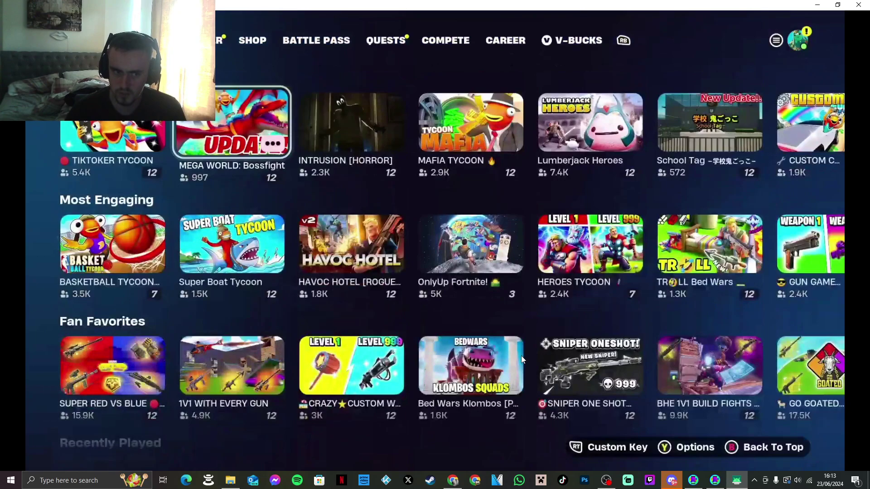
key("Up")
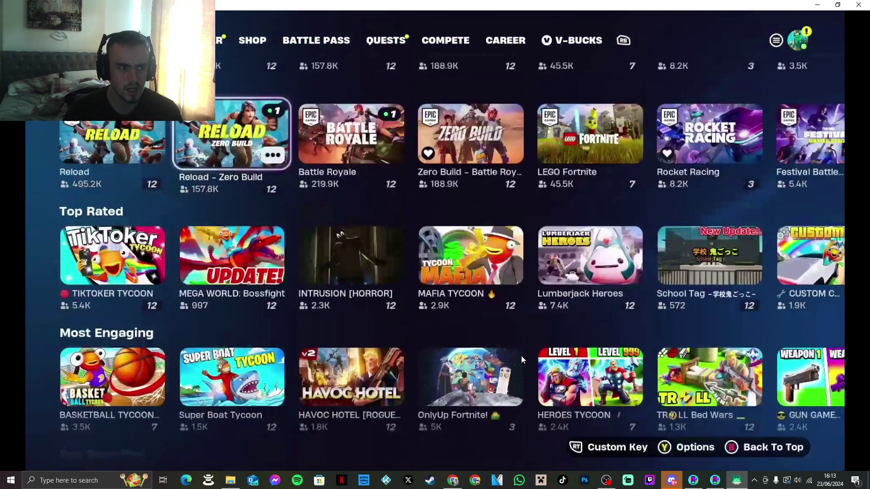
key("Up")
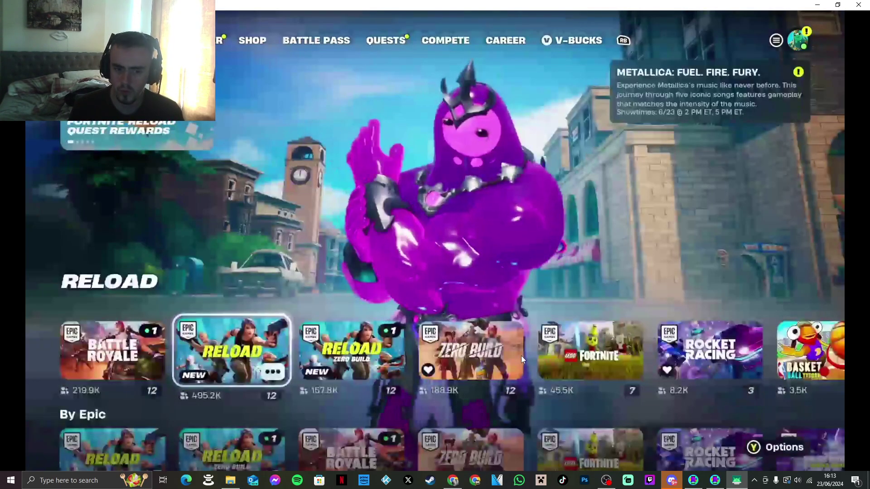
key("Escape")
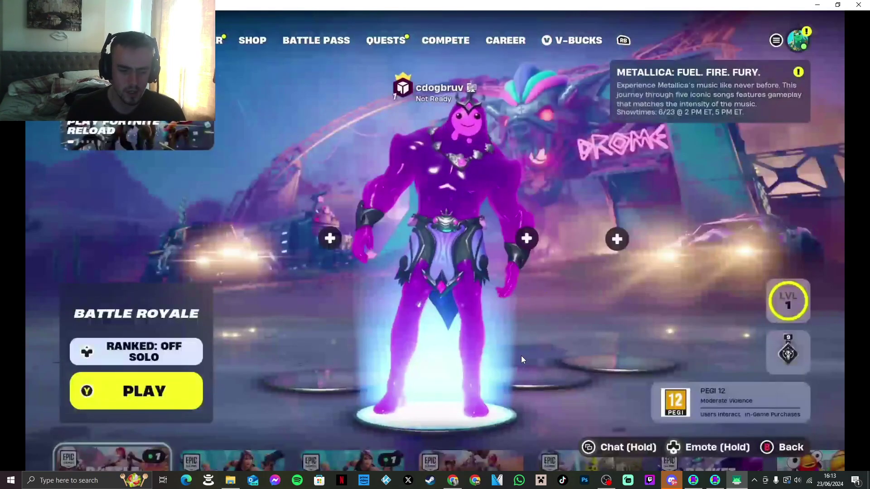